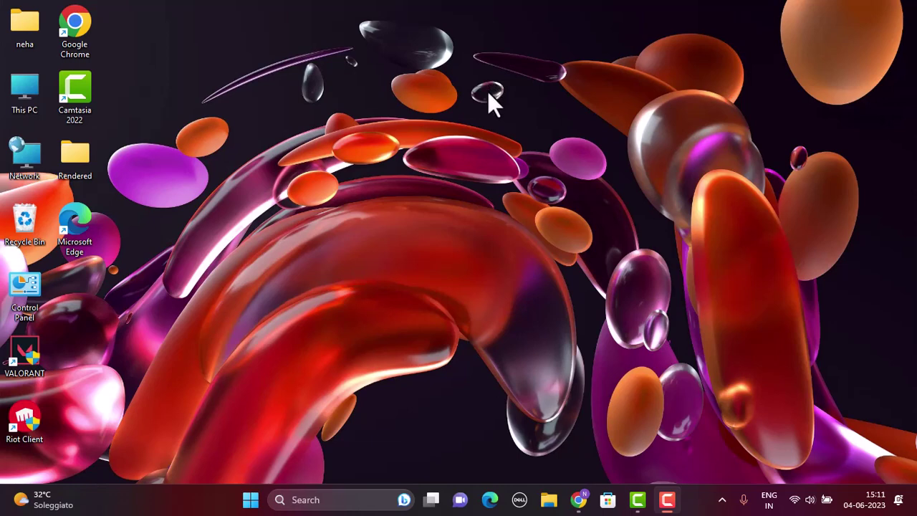
Step: Search for 'device Manager' and open Device Manager
{"action": "left_click", "coordinate": [323, 499]}
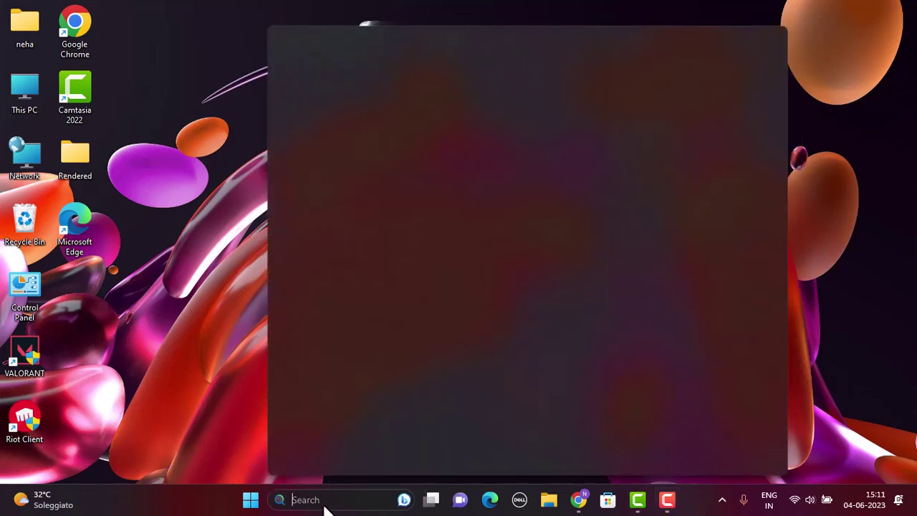
{"action": "type", "text": "device Manager"}
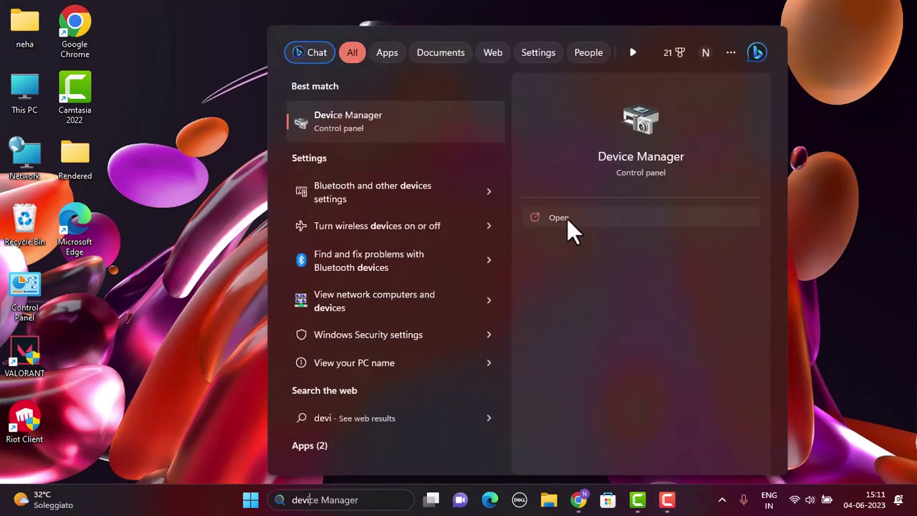
{"action": "left_click", "coordinate": [563, 222]}
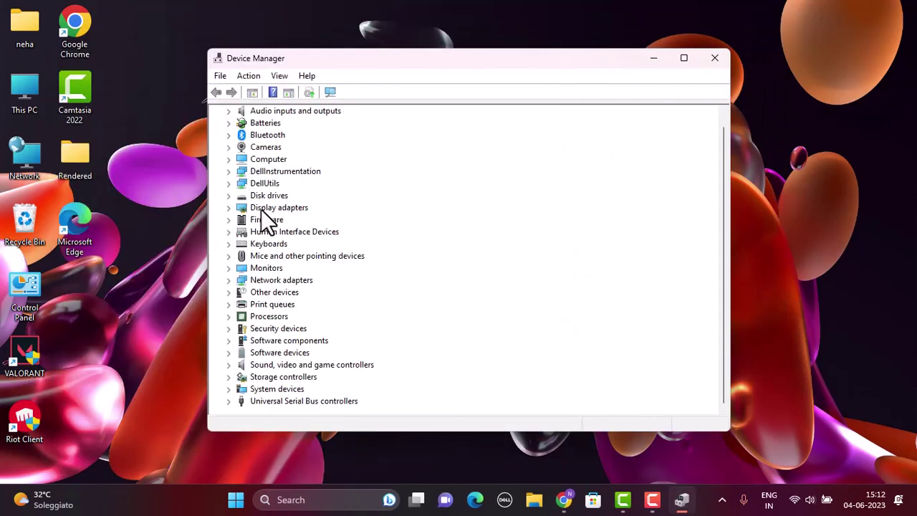
Step: Review the Display adapters properties, then close them to return to the device list
{"action": "right_click", "coordinate": [263, 207]}
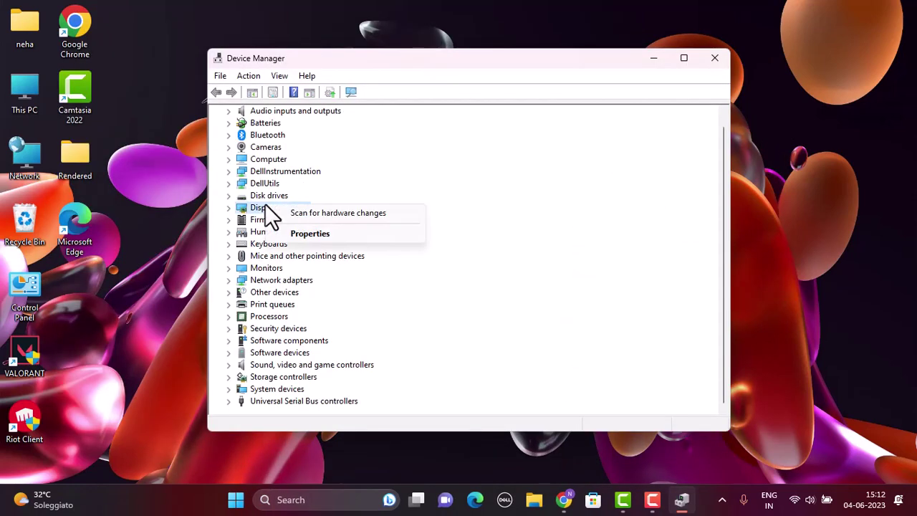
{"action": "left_click", "coordinate": [308, 233]}
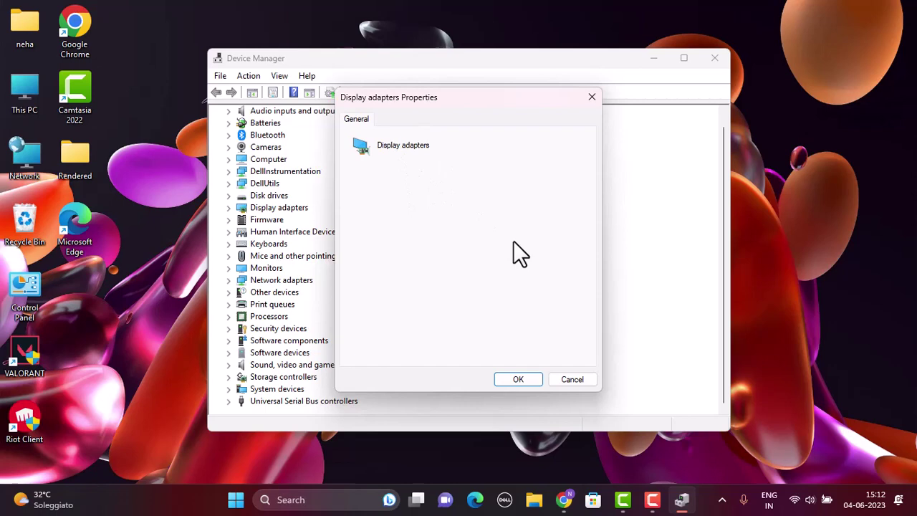
{"action": "left_click", "coordinate": [525, 380]}
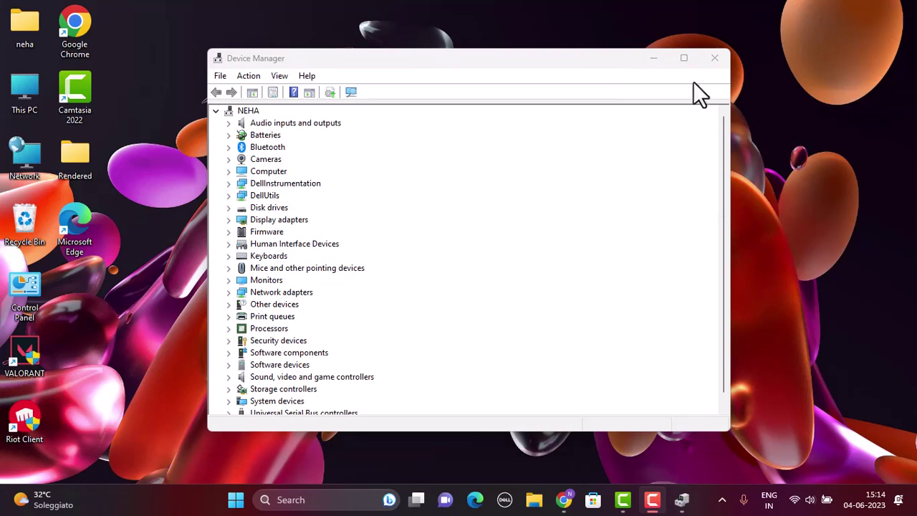
Step: Enable 'Run this program as an administrator' on the VALORANT shortcut's Compatibility tab and apply it
{"action": "left_click", "coordinate": [653, 59]}
{"action": "right_click", "coordinate": [30, 364]}
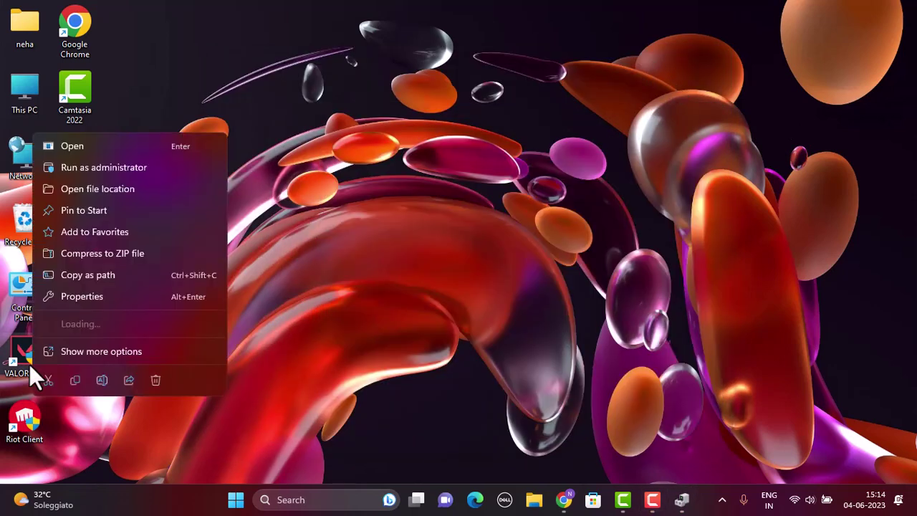
{"action": "left_click", "coordinate": [141, 350]}
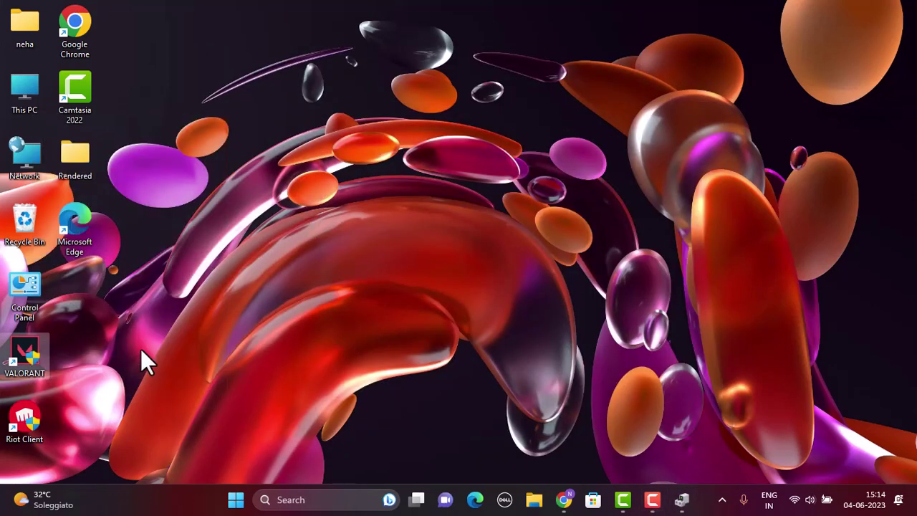
{"action": "left_click", "coordinate": [188, 338]}
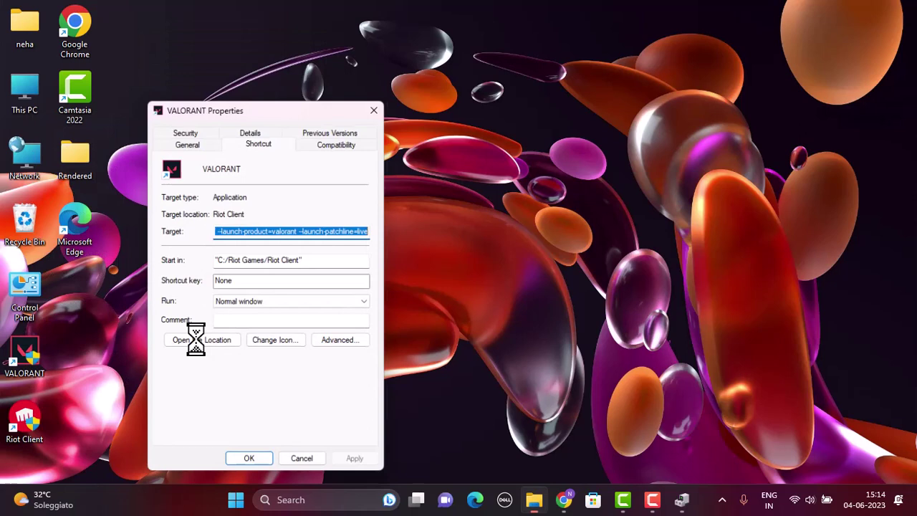
{"action": "left_click", "coordinate": [208, 143]}
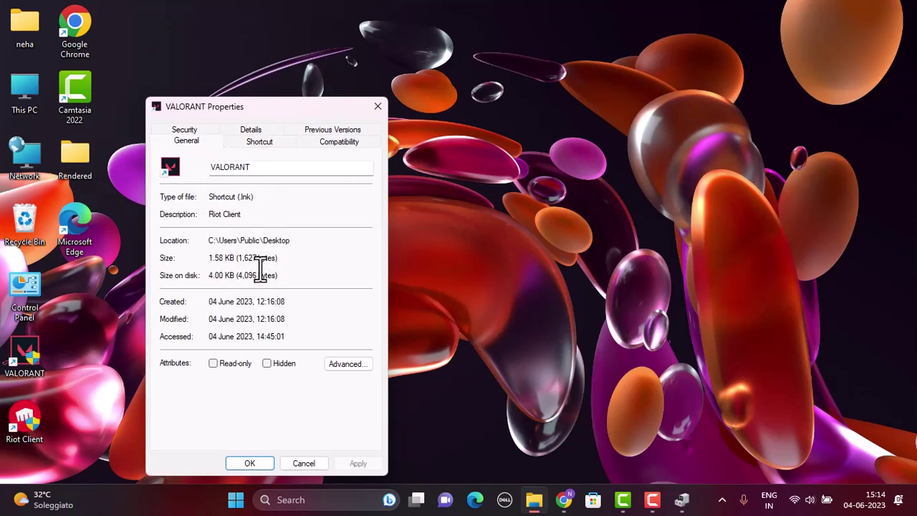
{"action": "left_click", "coordinate": [329, 141]}
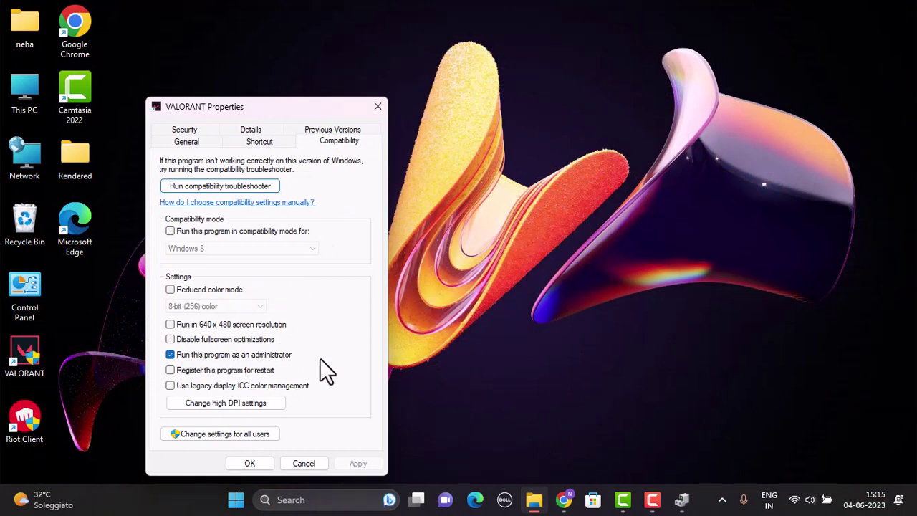
{"action": "left_click", "coordinate": [170, 354]}
{"action": "left_click", "coordinate": [358, 463]}
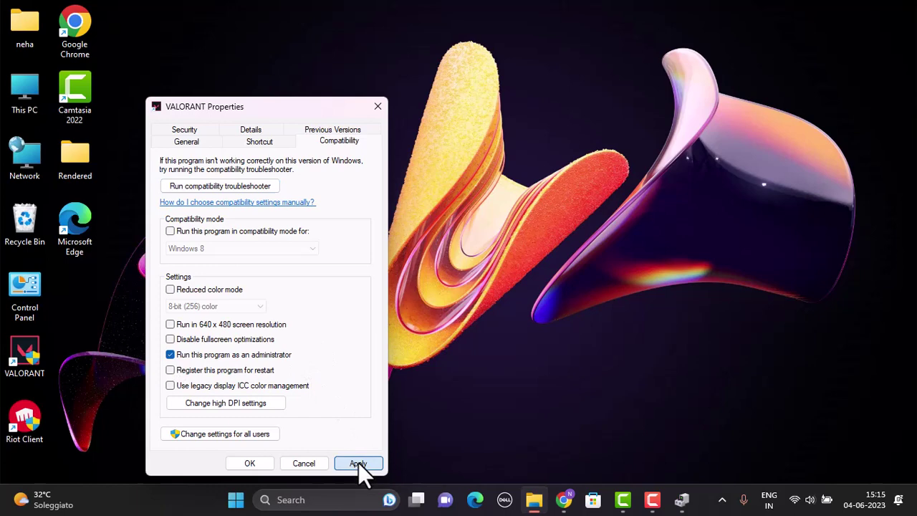
{"action": "left_click", "coordinate": [250, 463]}
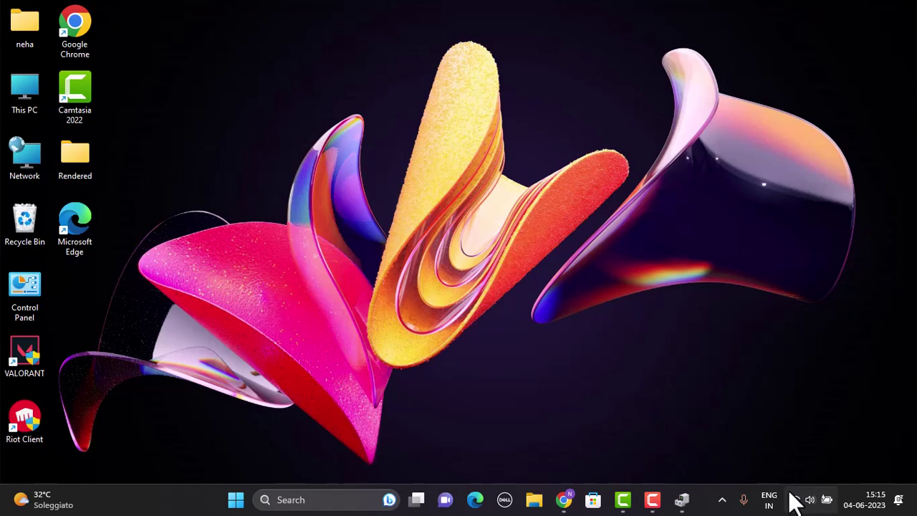
Step: Go to Settings > System > Display, keep Scale at 100%, and scroll to Related settings
{"action": "left_click", "coordinate": [824, 505]}
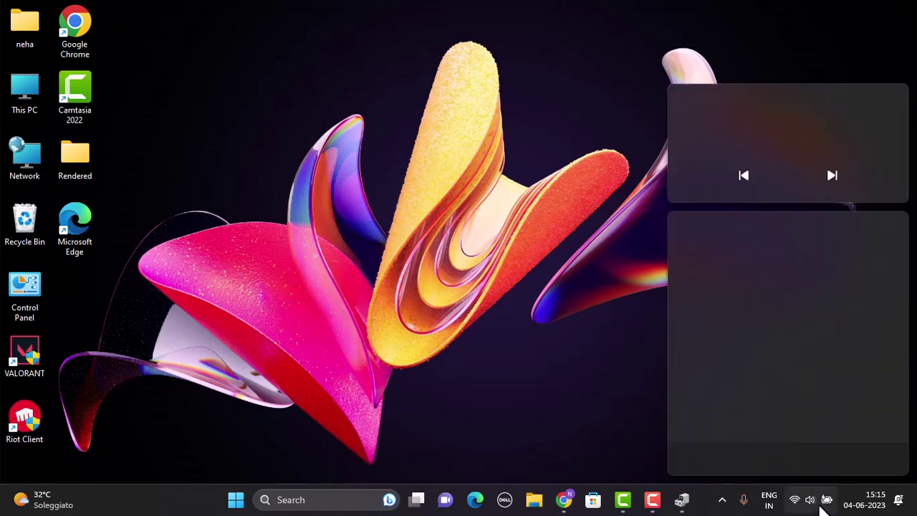
{"action": "left_click", "coordinate": [885, 461]}
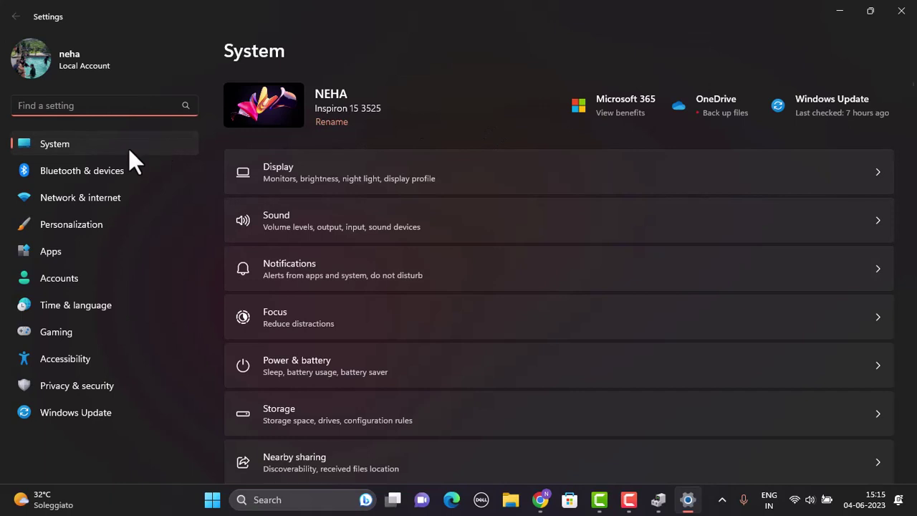
{"action": "left_click", "coordinate": [271, 180]}
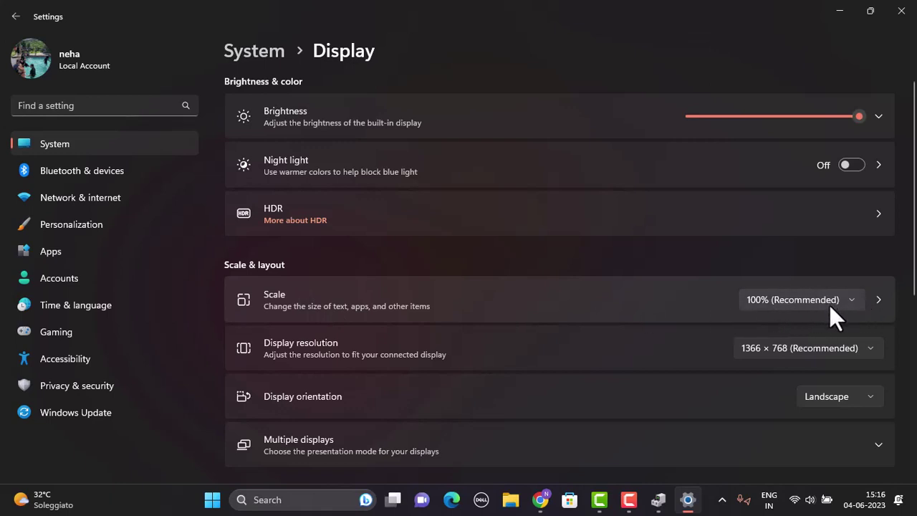
{"action": "left_click", "coordinate": [850, 299]}
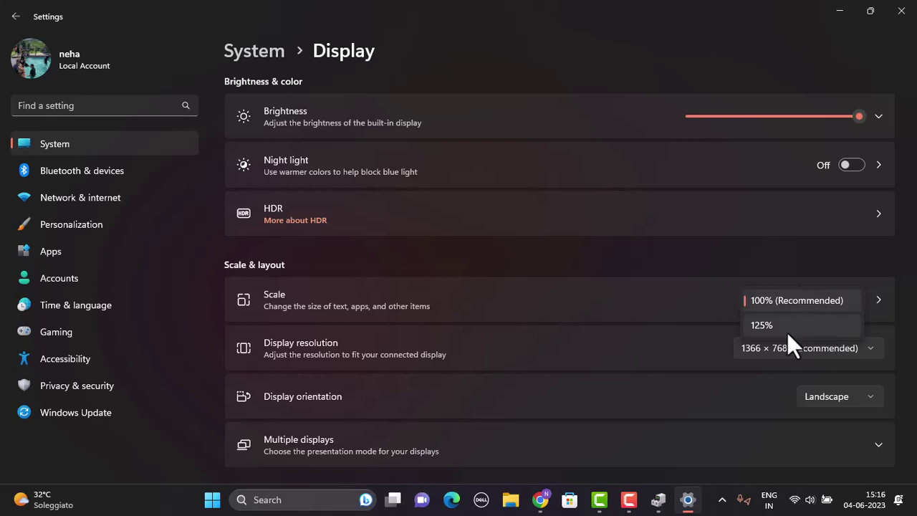
{"action": "left_click", "coordinate": [407, 354]}
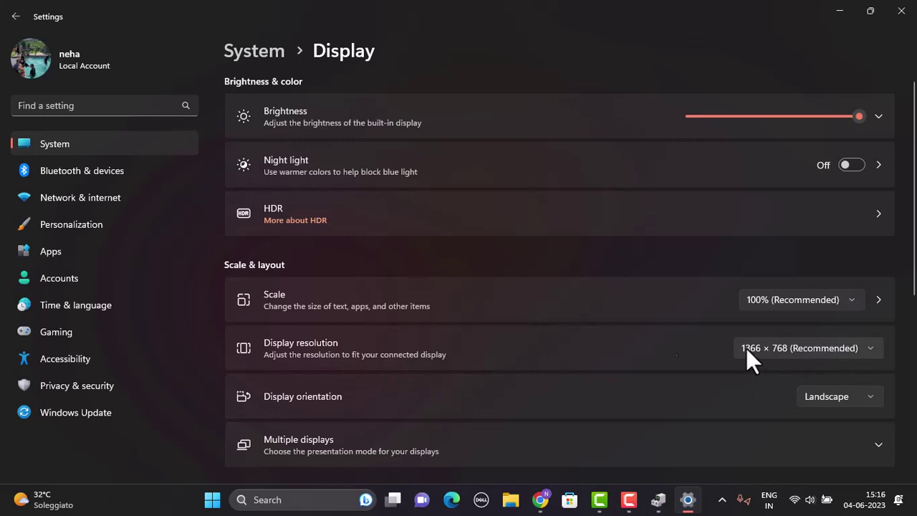
{"action": "scroll", "coordinate": [743, 358], "scroll_direction": "down", "scroll_amount": 3}
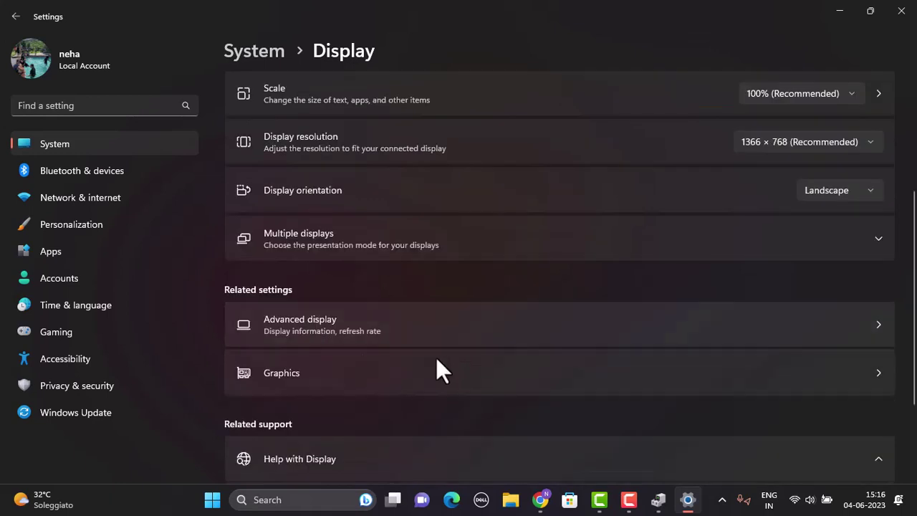
Step: On the Graphics page, open the graphics preference options for Install VALORANT.exe
{"action": "left_click", "coordinate": [794, 373]}
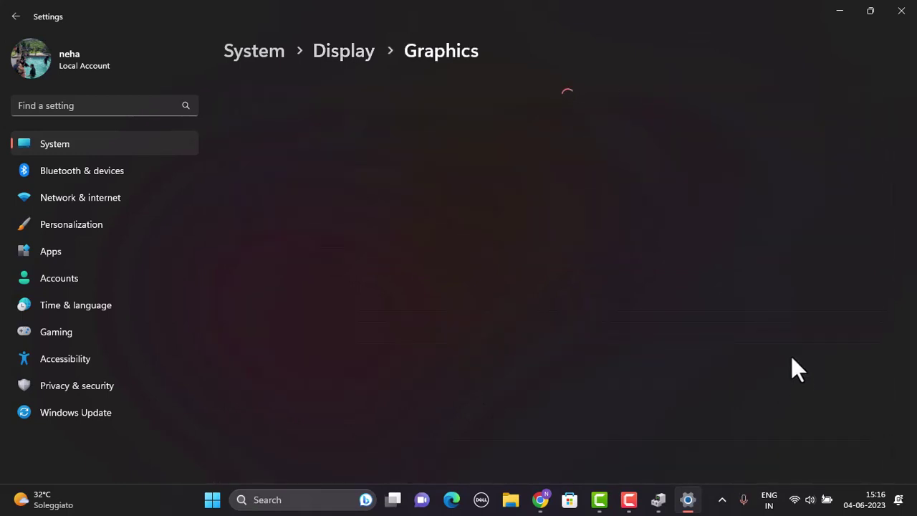
{"action": "scroll", "coordinate": [568, 280], "scroll_direction": "down", "scroll_amount": 5}
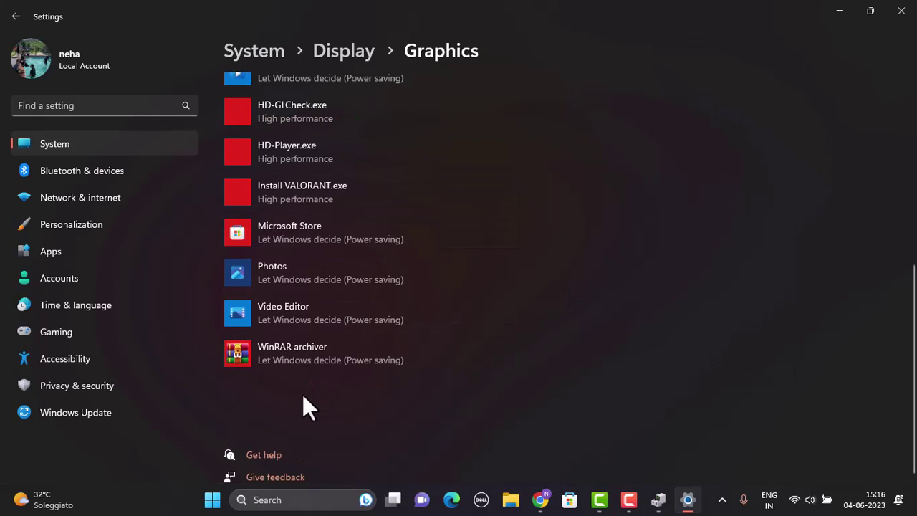
{"action": "scroll", "coordinate": [303, 398], "scroll_direction": "up", "scroll_amount": 3}
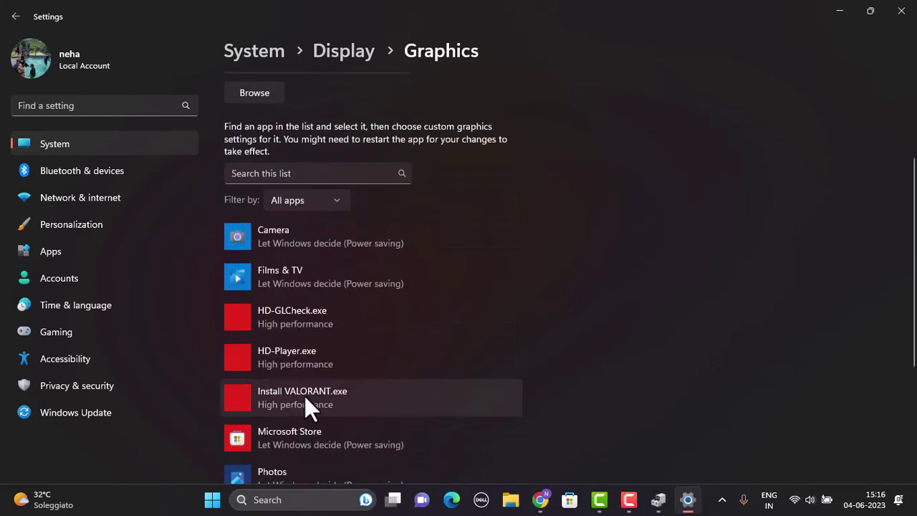
{"action": "left_click", "coordinate": [254, 93]}
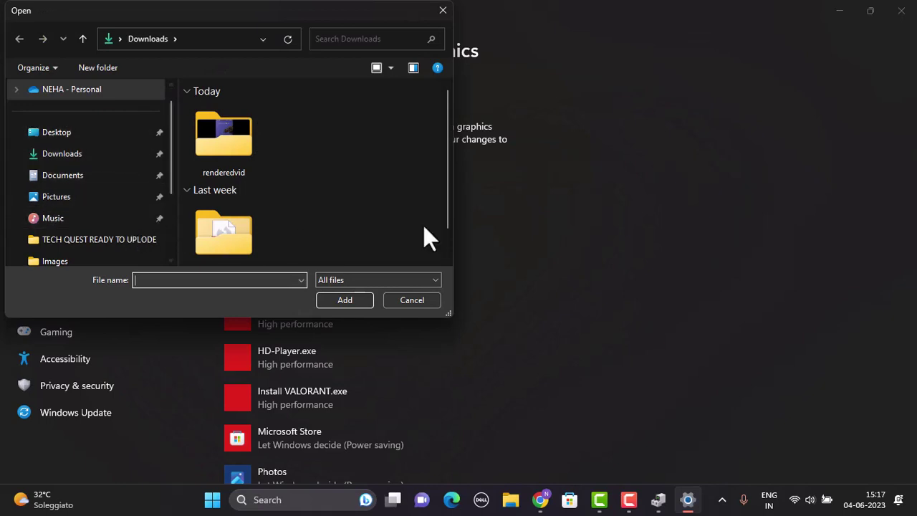
{"action": "left_click", "coordinate": [411, 300]}
{"action": "left_click", "coordinate": [387, 397]}
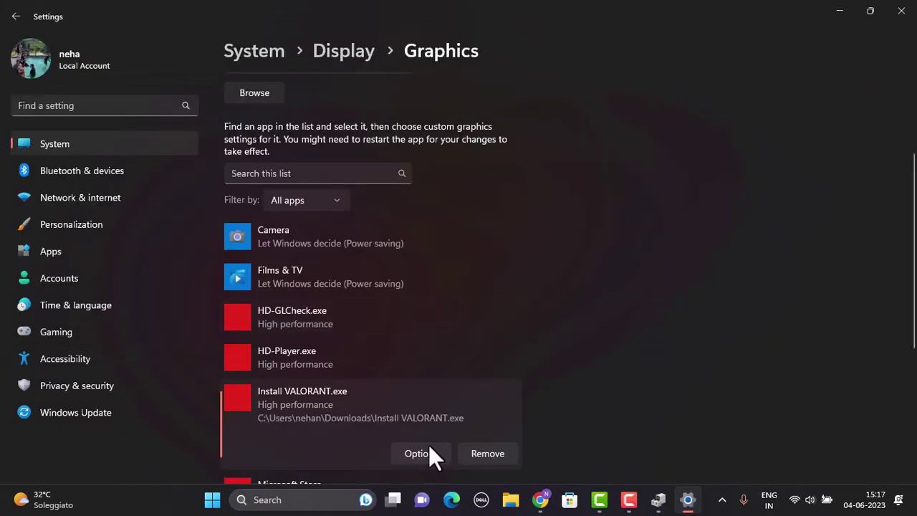
{"action": "left_click", "coordinate": [421, 453]}
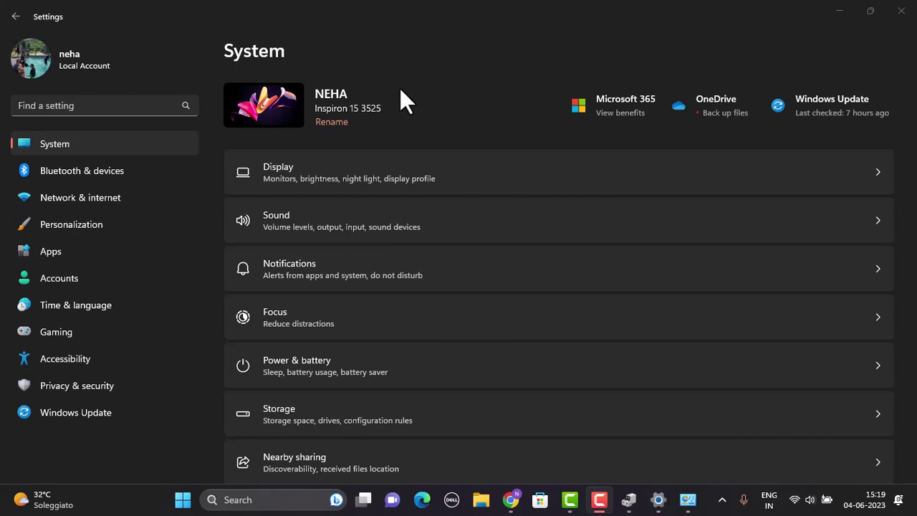
Step: Find VALORANT in Apps > Installed apps and confirm its uninstall
{"action": "left_click", "coordinate": [134, 251]}
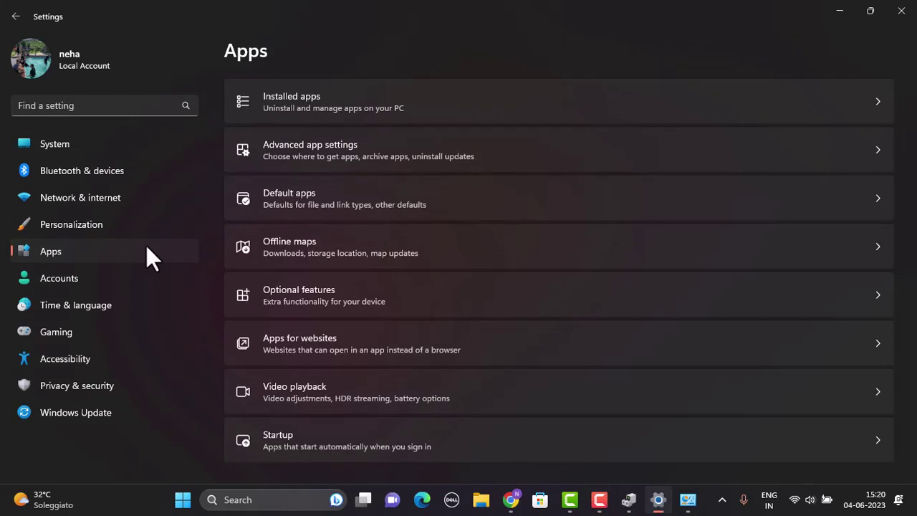
{"action": "left_click", "coordinate": [307, 106]}
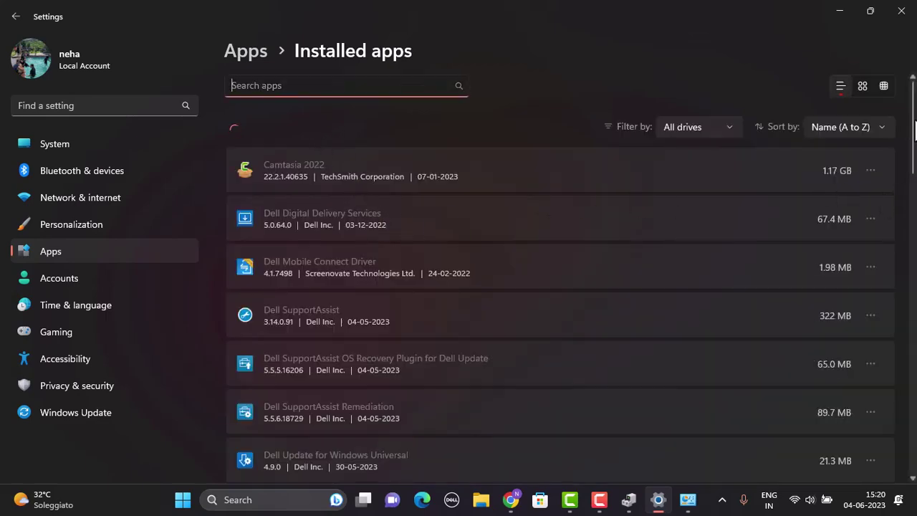
{"action": "left_click_drag", "start_coordinate": [913, 169], "coordinate": [913, 422]}
{"action": "scroll", "coordinate": [576, 258], "scroll_direction": "up", "scroll_amount": 5}
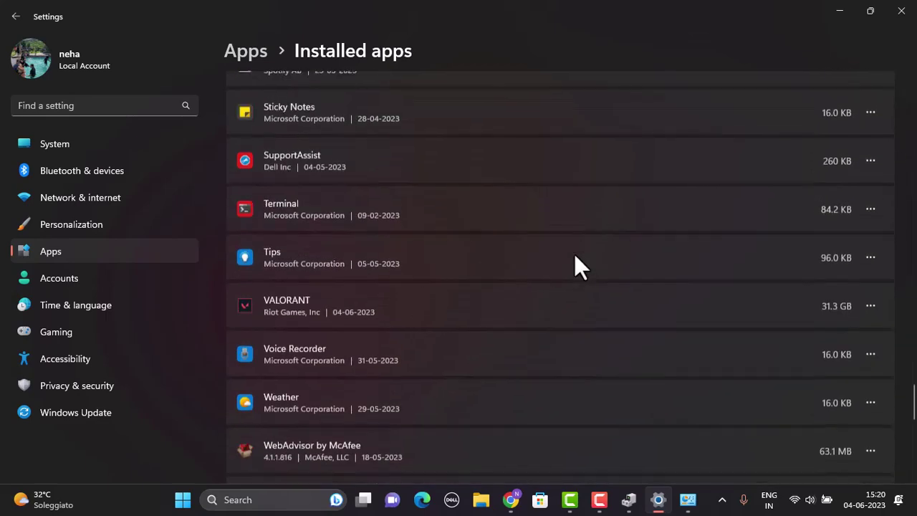
{"action": "scroll", "coordinate": [576, 258], "scroll_direction": "down", "scroll_amount": 5}
{"action": "scroll", "coordinate": [575, 256], "scroll_direction": "down", "scroll_amount": 3}
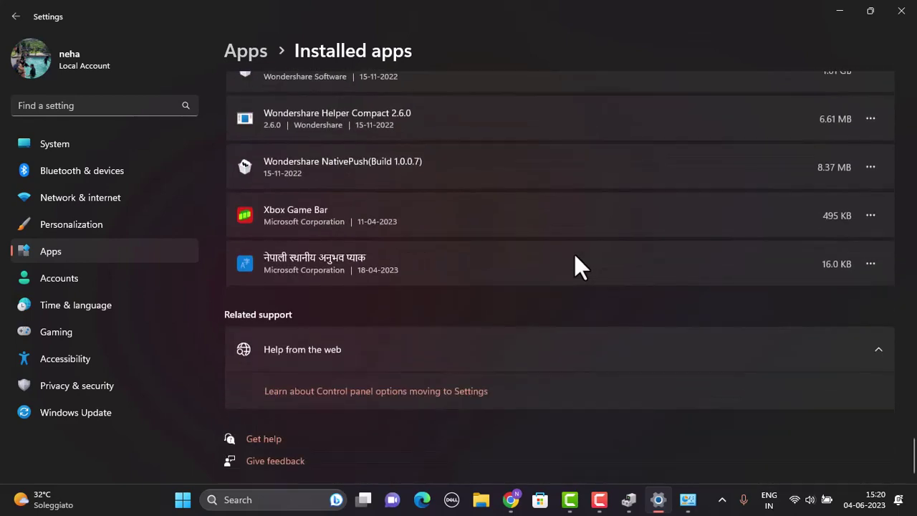
{"action": "scroll", "coordinate": [890, 363], "scroll_direction": "up", "scroll_amount": 8}
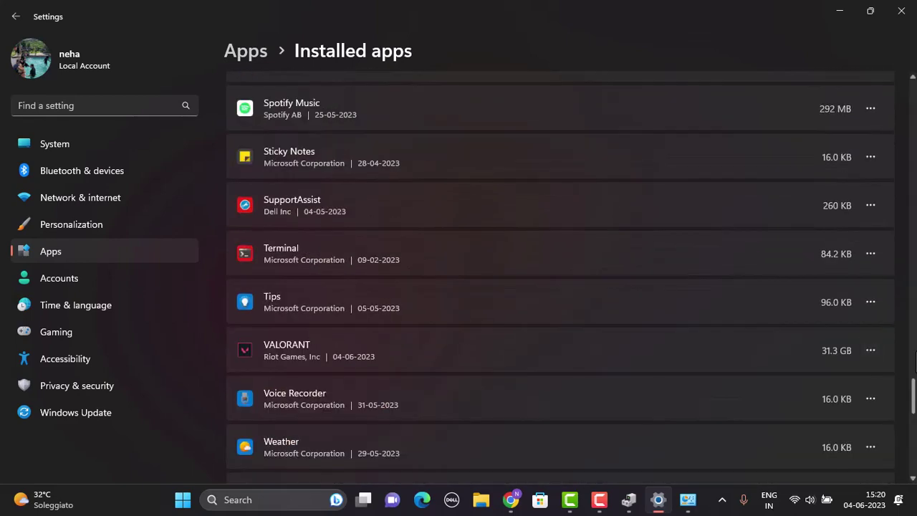
{"action": "left_click", "coordinate": [871, 351]}
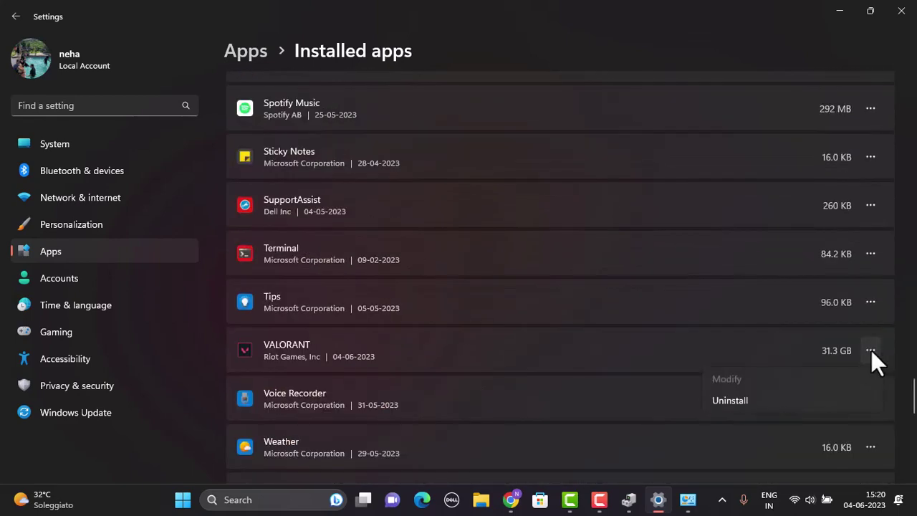
{"action": "left_click", "coordinate": [749, 399]}
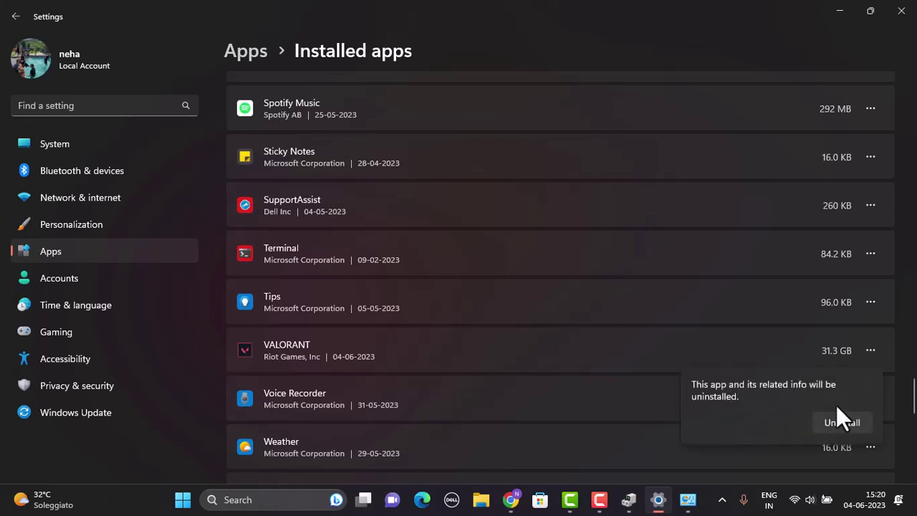
{"action": "left_click", "coordinate": [851, 422]}
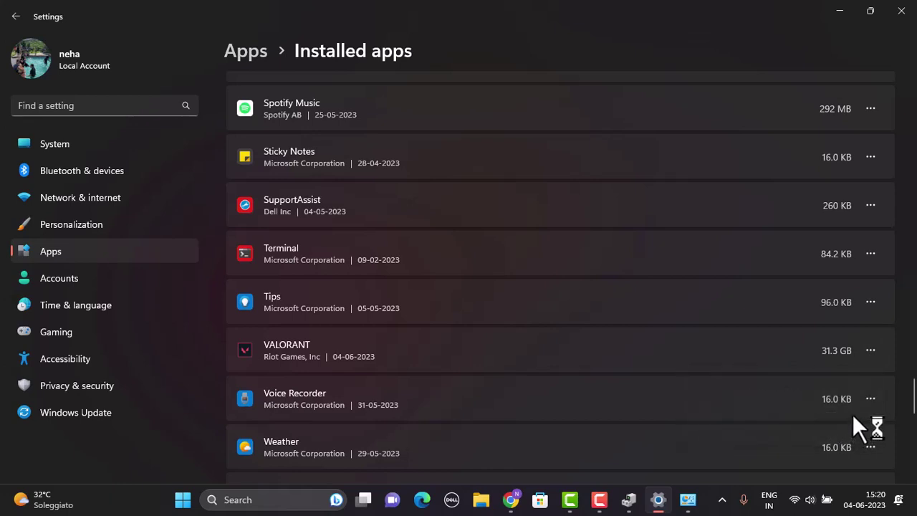